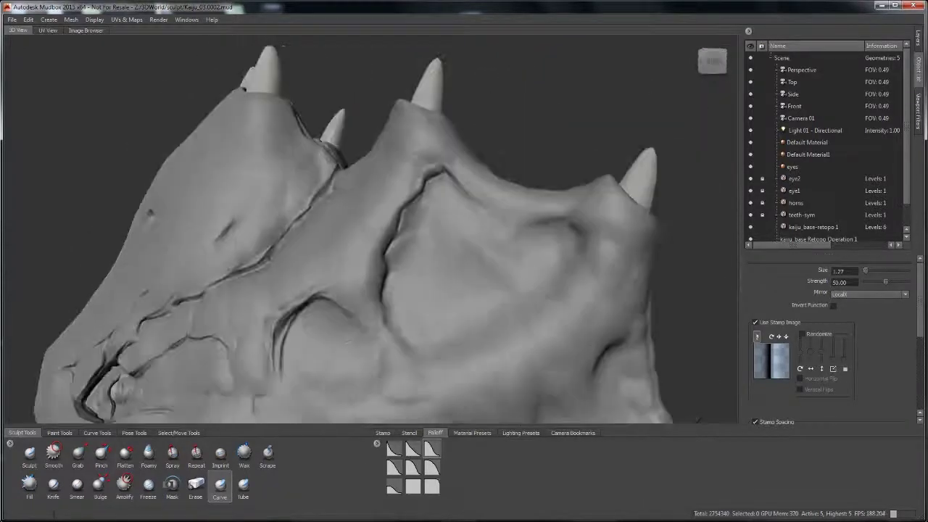
Carve crack-like wrinkles across the horned back with the Carve, Tube and Foamy brushes, toggling LocalX mirroring
click(244, 484)
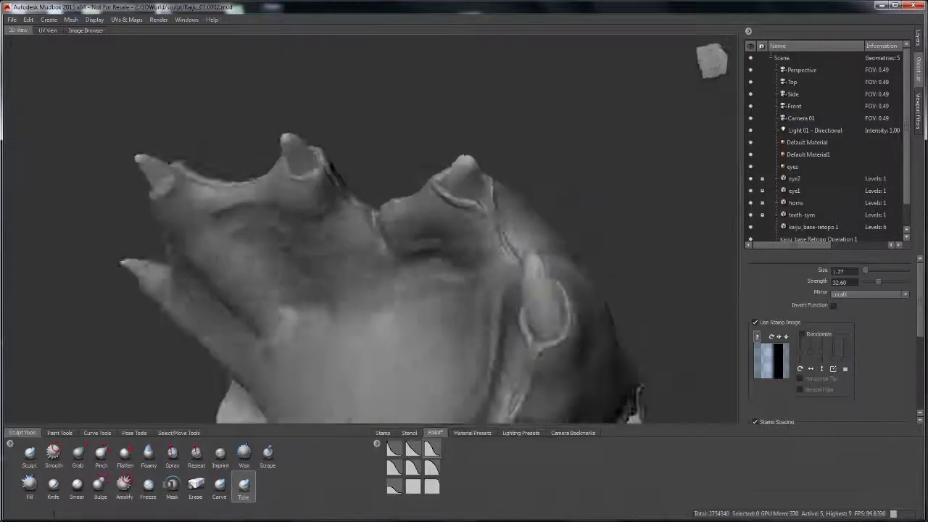
click(220, 484)
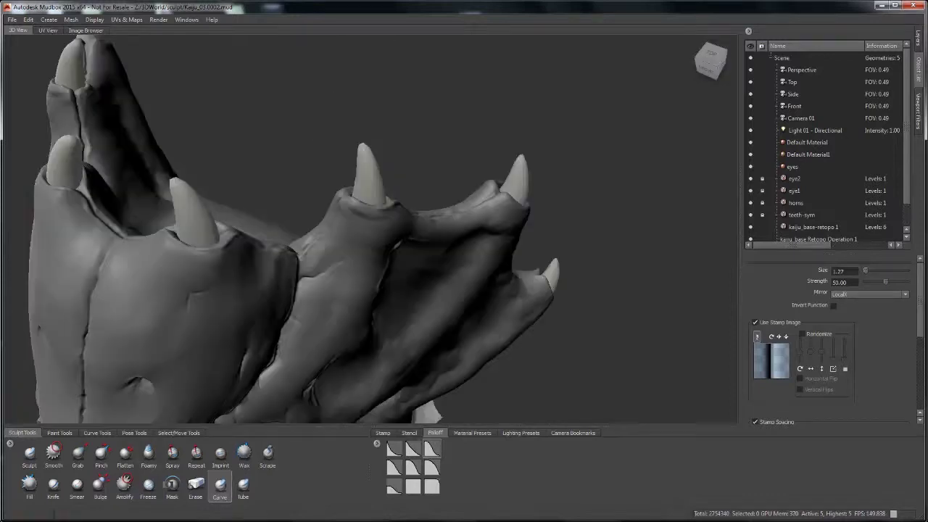
key(x)
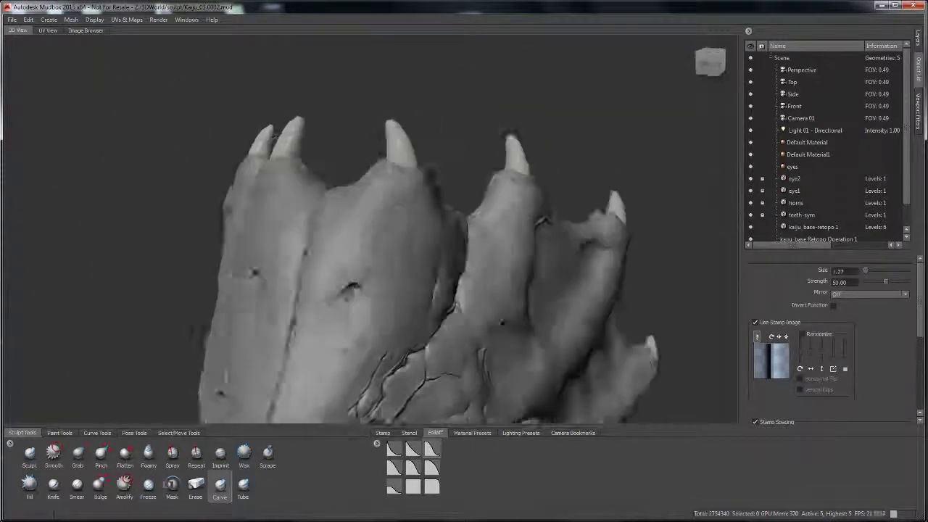
key(x)
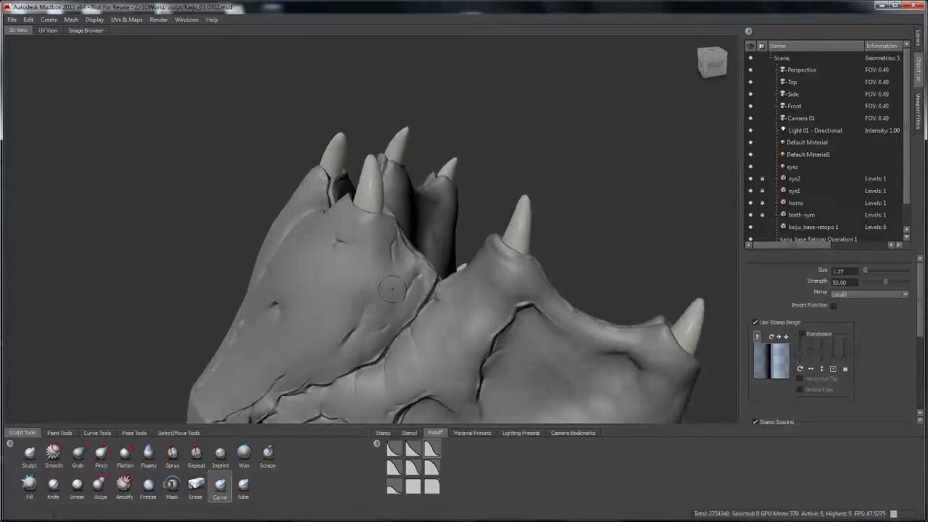
click(149, 453)
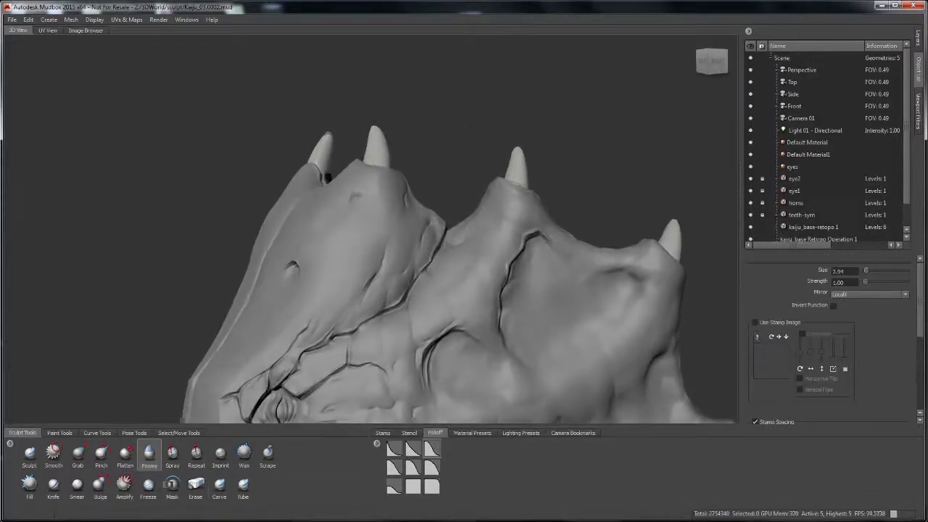
click(220, 485)
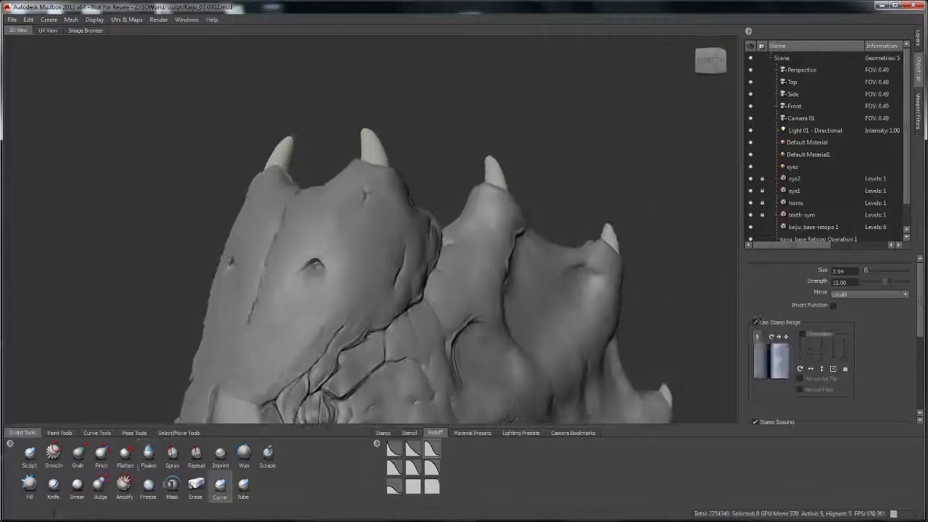
Smooth the surface and bring the view in on the kaiju's brow and eye
key(shift)
alt+drag(406, 145, 494, 144)
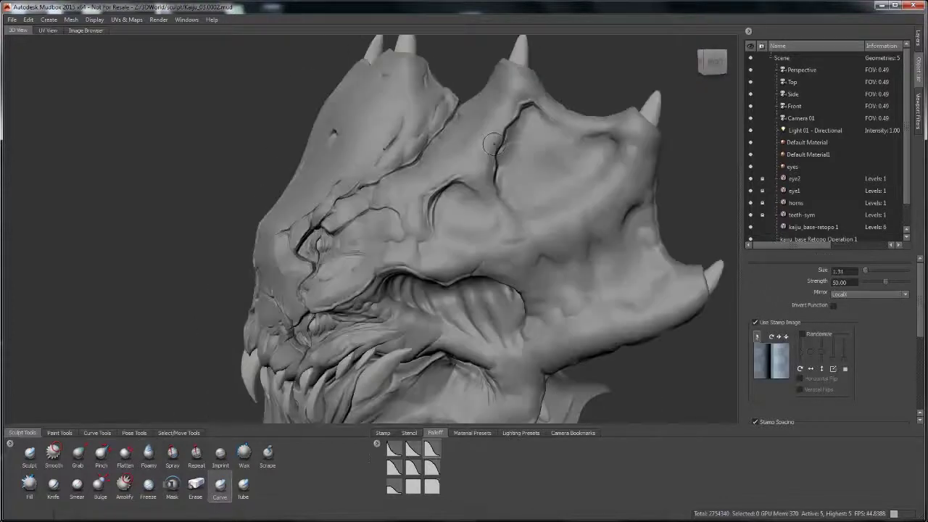
alt+drag(554, 187, 435, 218)
scroll(331, 246, up, 3)
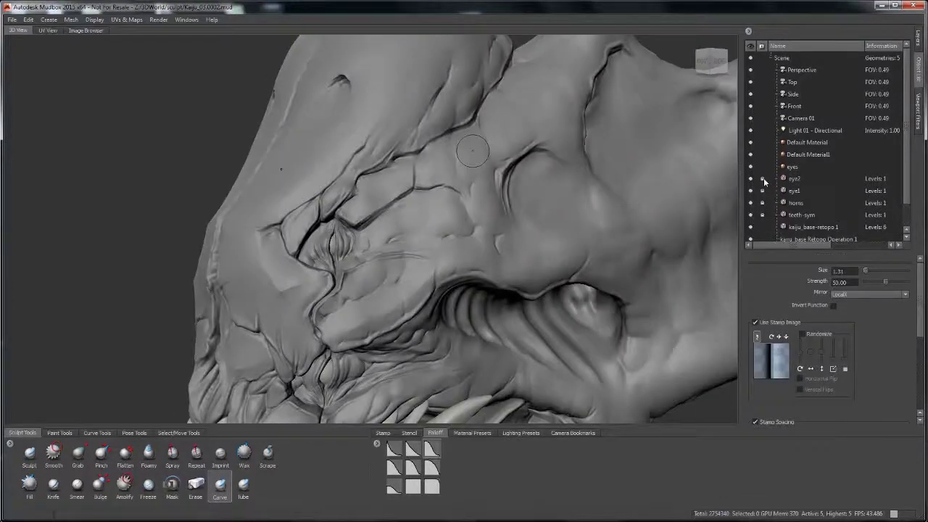
Open the eye's eyes1 material properties and set its Diffuse colour to black
right_click(331, 246)
click(427, 285)
click(507, 226)
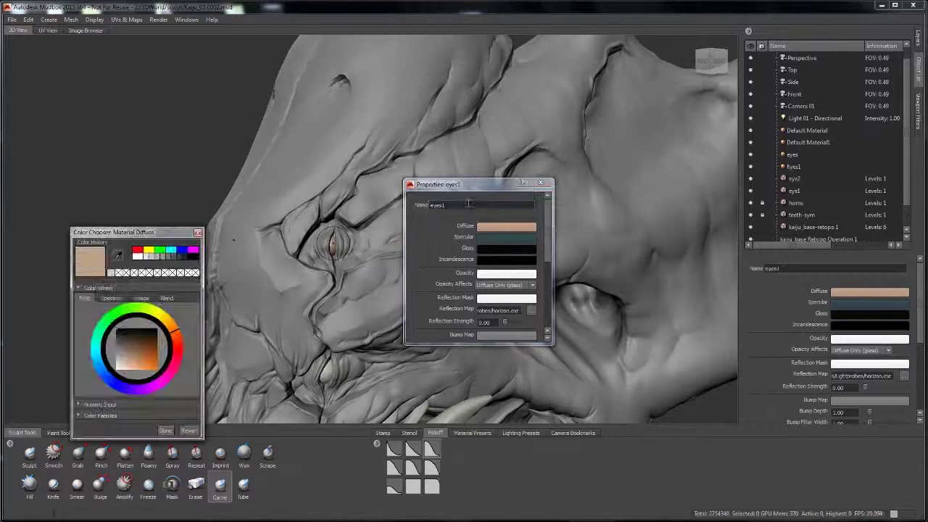
click(506, 237)
click(152, 262)
Adjust the eyes1 Specular and Gloss colours, settling the specular on grey
click(170, 443)
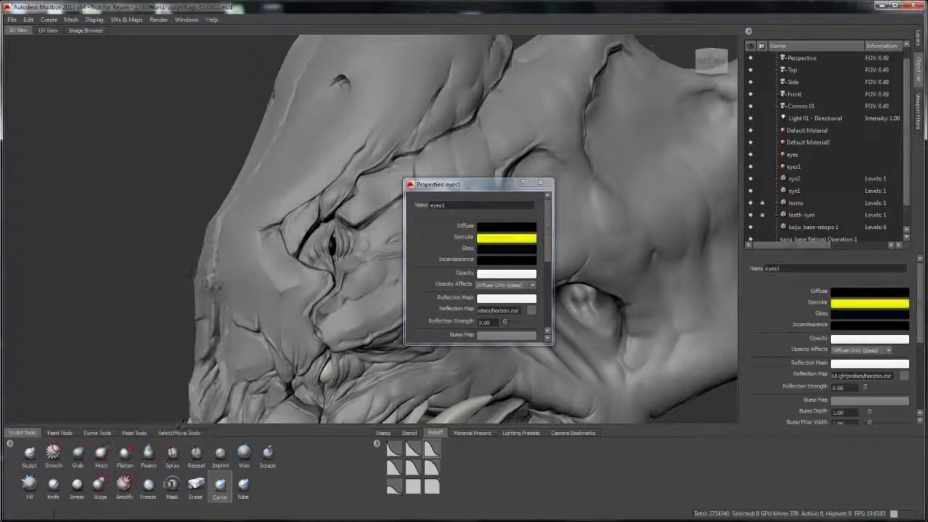
alt+drag(436, 218, 391, 218)
click(506, 237)
drag(156, 373, 135, 377)
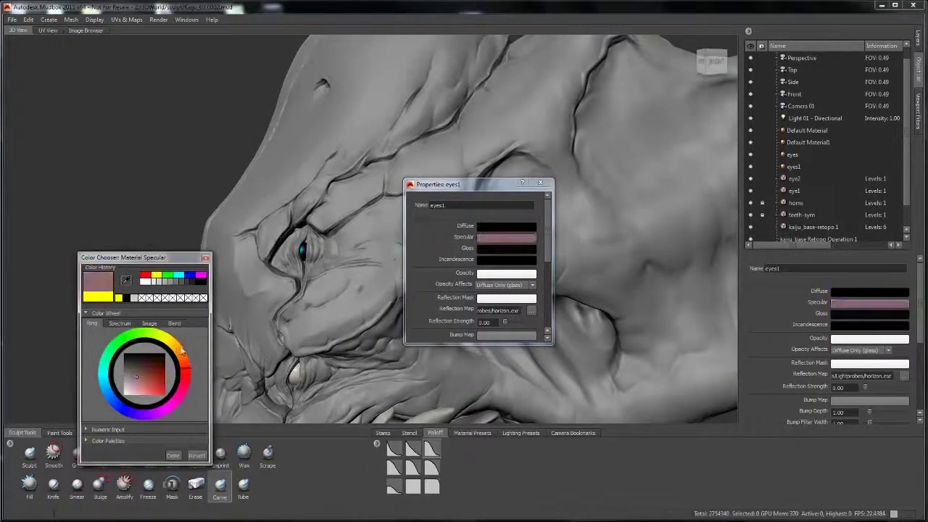
click(506, 248)
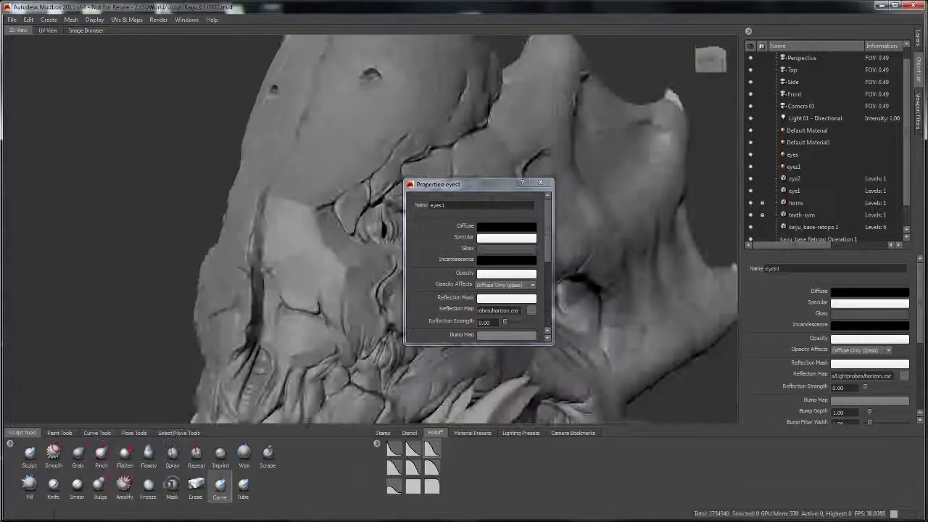
mouse_move(362, 218)
alt+mouse_down()
mouse_move(326, 217)
mouse_move(377, 218)
alt+mouse_up()
click(506, 237)
click(182, 482)
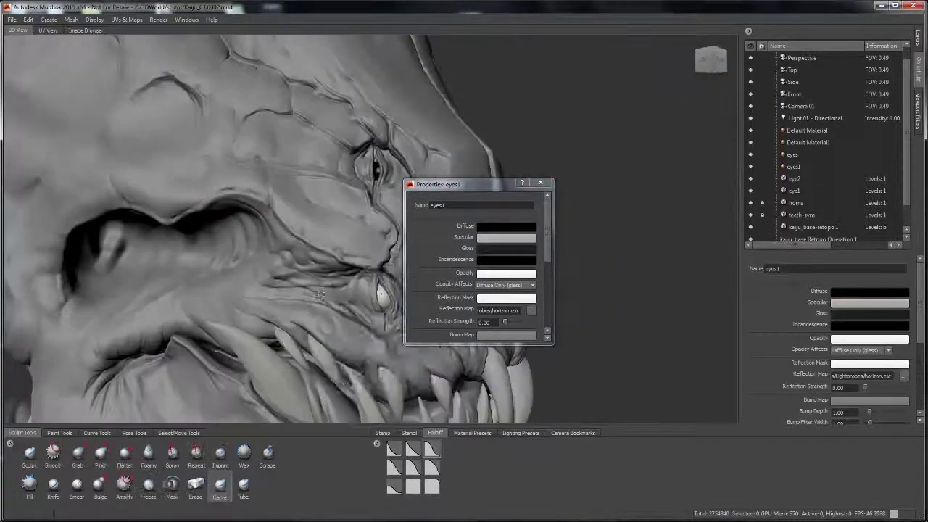
Assign the eyes1 material to the other eye and orbit to check both eyes
right_click(382, 293)
mouse_move(391, 341)
click(471, 343)
alt+drag(472, 290, 391, 268)
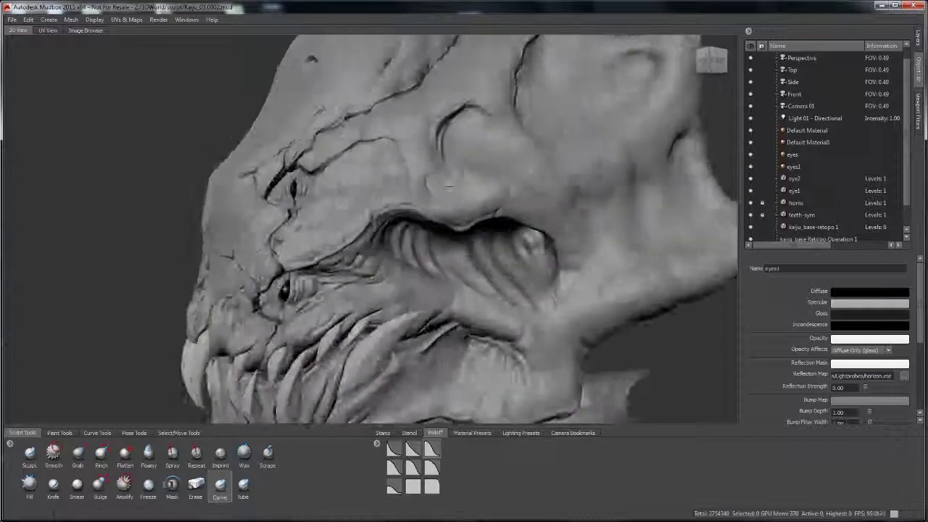
Sculpt ribbed Tube-brush folds in the cavity above the toothed jaw, orbiting around the head
alt+drag(392, 268, 265, 226)
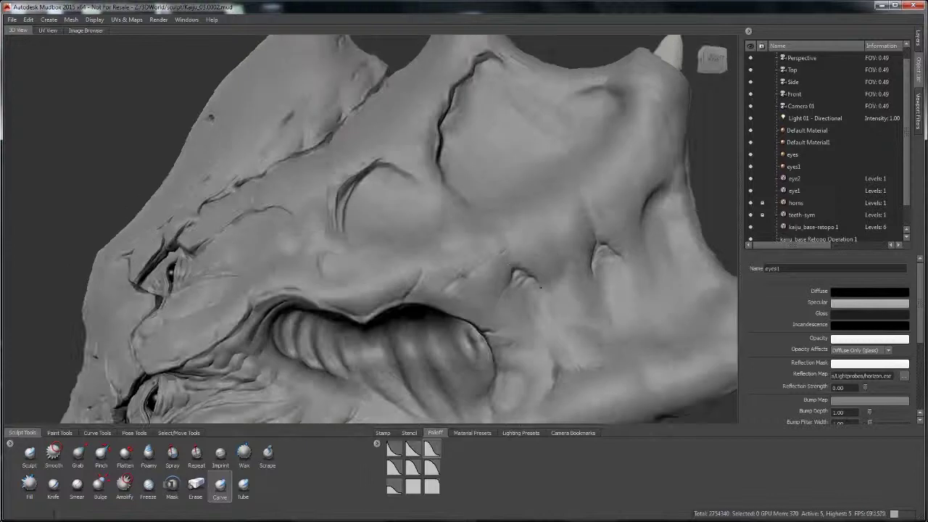
mouse_move(541, 288)
alt+mouse_down()
mouse_move(524, 308)
mouse_move(454, 343)
mouse_move(491, 355)
mouse_move(540, 260)
mouse_move(508, 275)
alt+mouse_up()
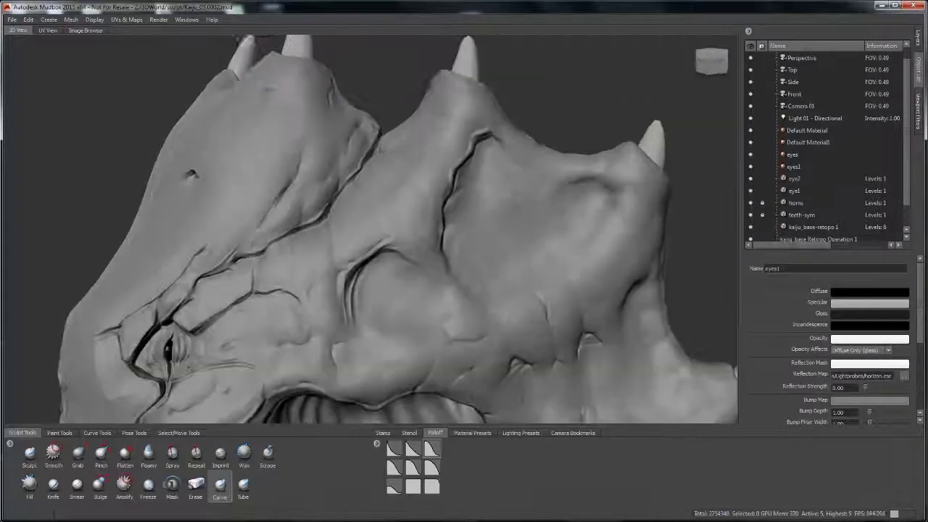
click(244, 485)
mouse_move(377, 232)
alt+mouse_down()
mouse_move(579, 167)
mouse_move(333, 271)
mouse_move(429, 236)
alt+mouse_up()
alt+drag(421, 307, 415, 335)
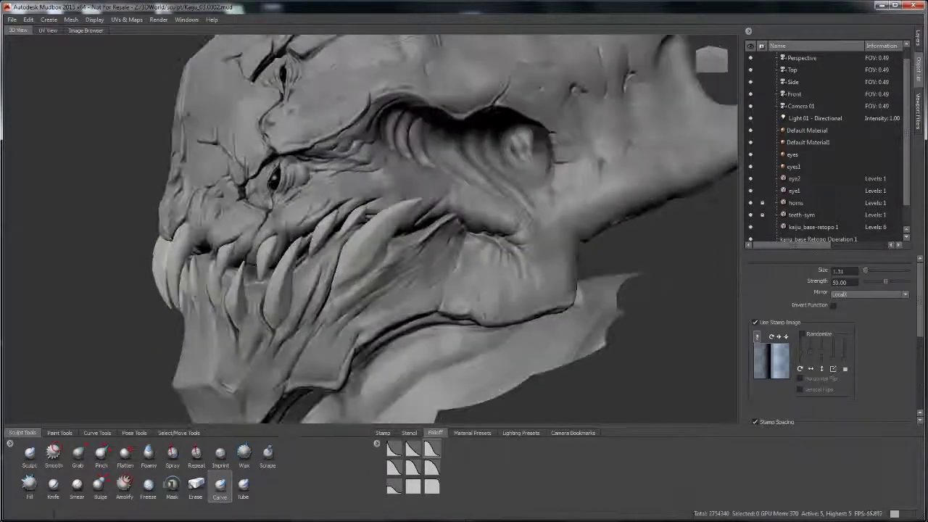
Build up soft Foamy and Tube folds on the cheek from a lower, frontal view
click(148, 453)
alt+drag(406, 276, 419, 269)
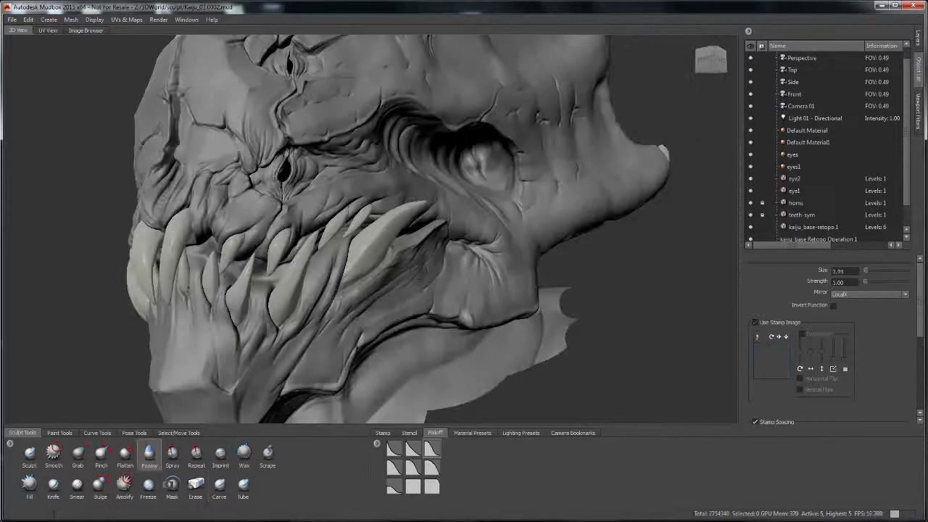
click(244, 485)
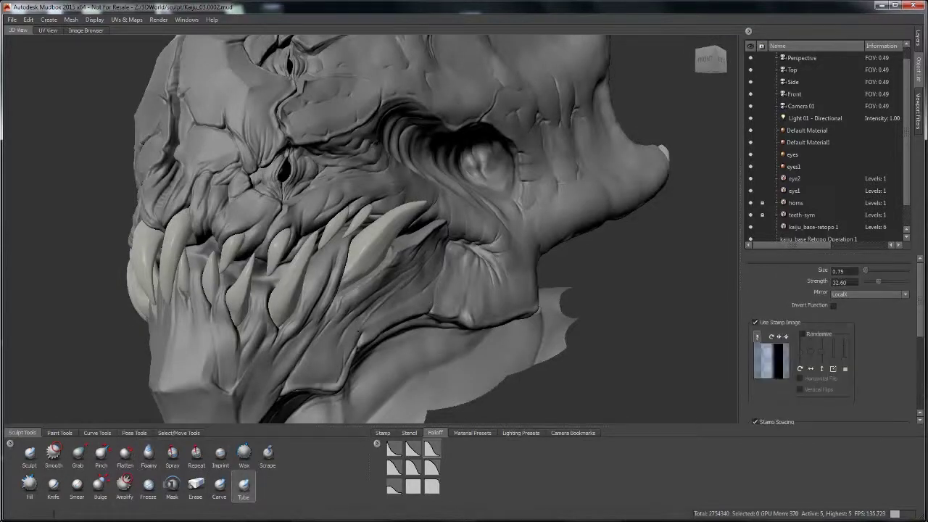
click(148, 453)
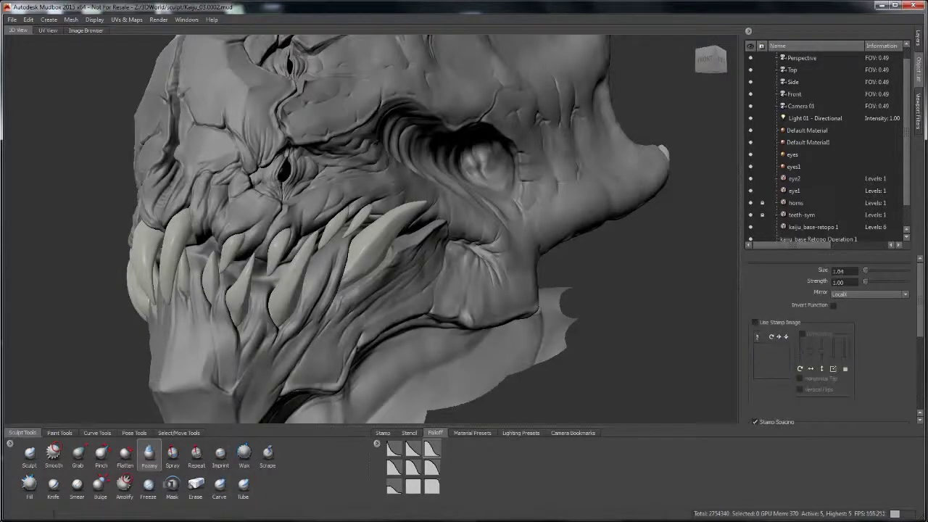
mouse_move(406, 276)
alt+mouse_down()
mouse_move(515, 266)
mouse_move(500, 232)
mouse_move(464, 261)
mouse_move(442, 250)
mouse_move(475, 255)
mouse_move(435, 250)
alt+mouse_up()
Carve fine wrinkle creases into the cheek and jaw flap, alternating Carve, Tube and Foamy brushes
click(220, 484)
click(243, 484)
click(219, 484)
click(149, 455)
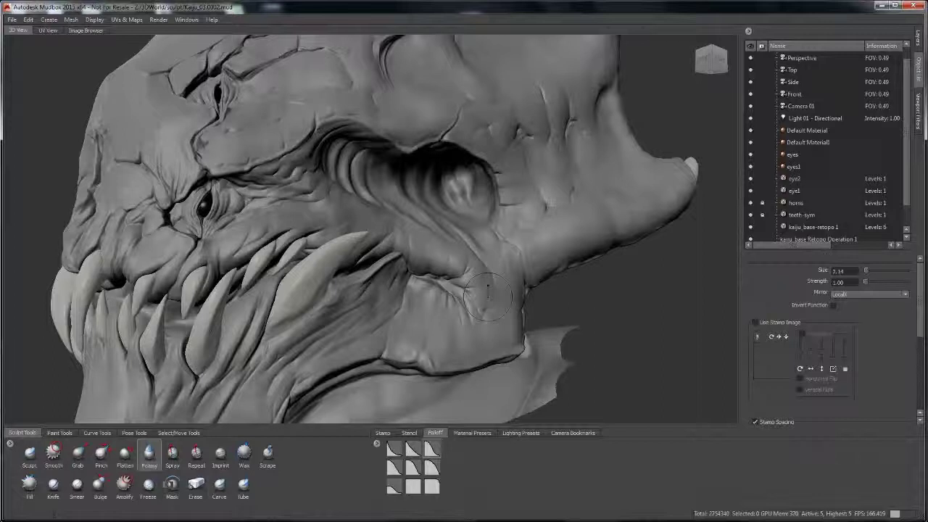
mouse_move(363, 254)
alt+mouse_down()
mouse_move(319, 254)
mouse_move(348, 255)
mouse_move(330, 251)
alt+mouse_up()
click(220, 484)
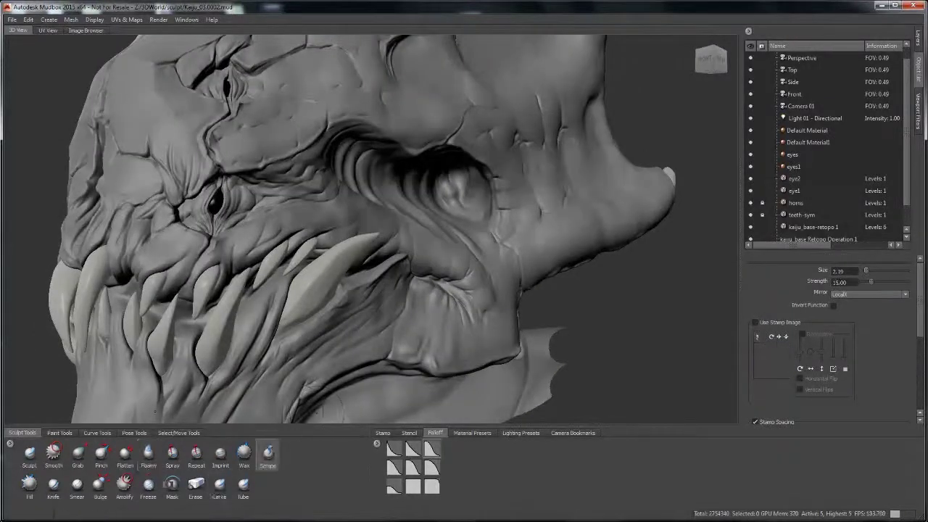
mouse_move(392, 340)
alt+mouse_down()
mouse_move(408, 349)
mouse_move(443, 338)
mouse_move(472, 304)
mouse_move(581, 261)
alt+mouse_up()
Deepen the wrinkles around the eye socket with Tube, Wax and Carve strokes
click(243, 484)
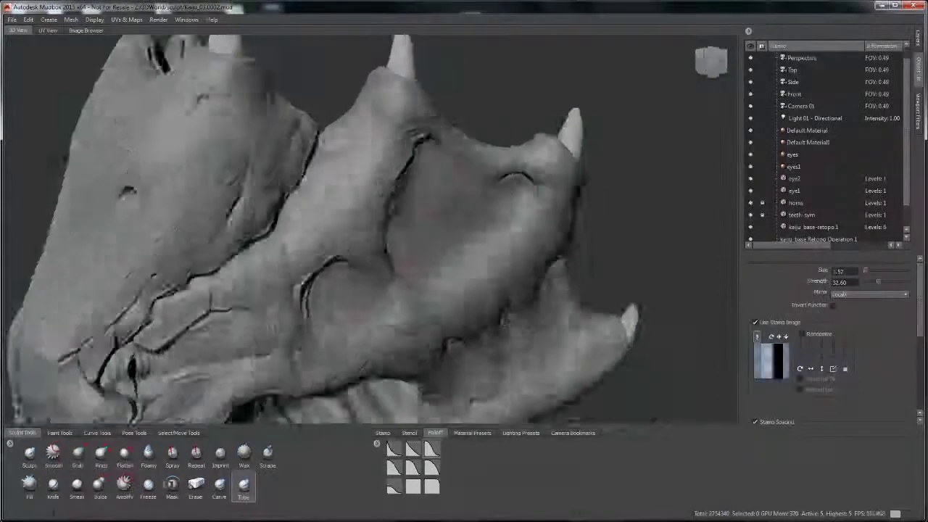
mouse_move(406, 181)
alt+mouse_down()
mouse_move(486, 221)
mouse_move(457, 214)
alt+mouse_up()
click(244, 453)
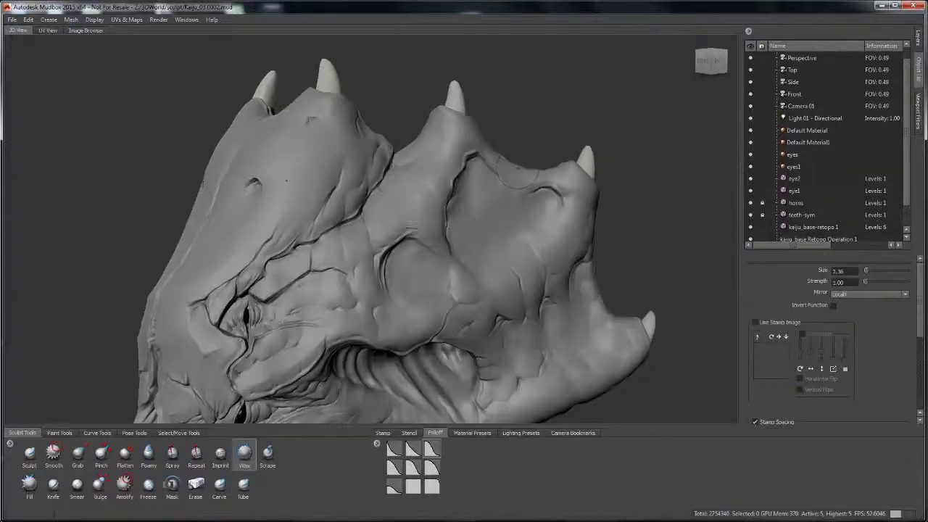
click(219, 484)
alt+drag(457, 214, 363, 243)
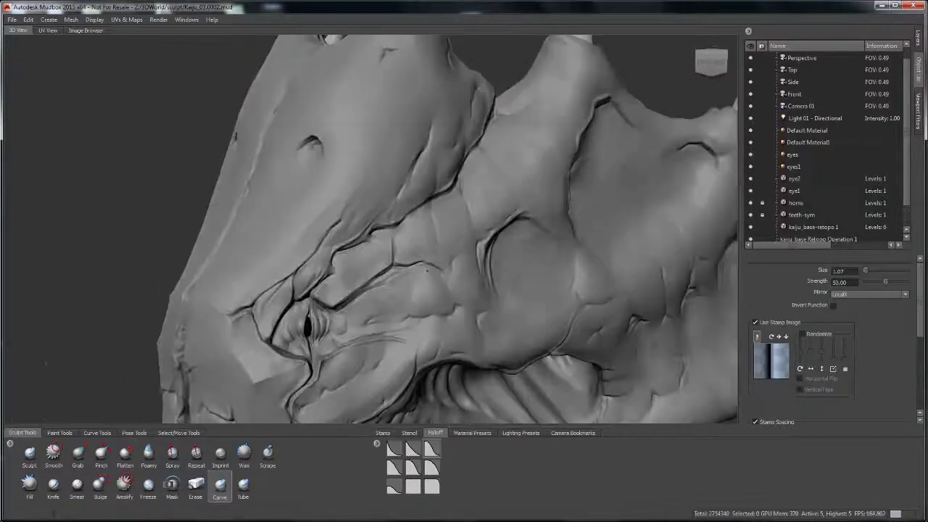
alt+drag(426, 270, 353, 312)
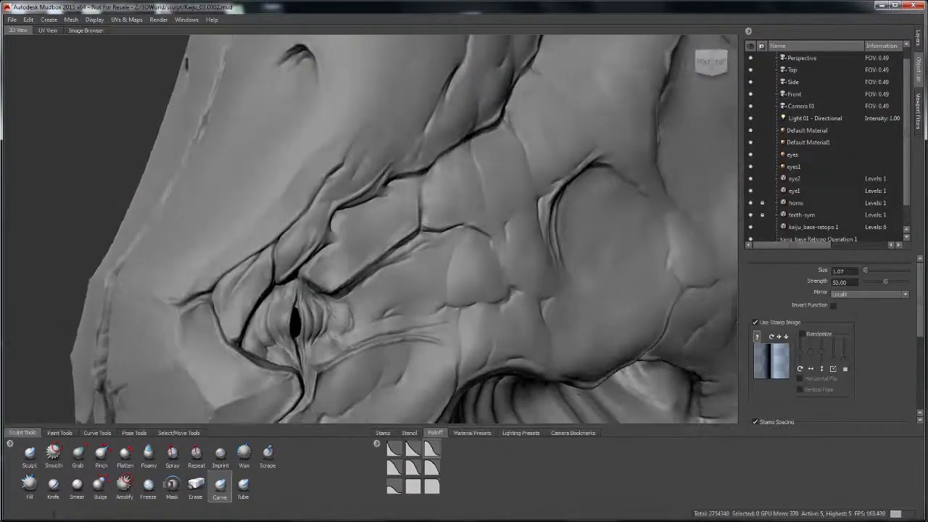
alt+drag(364, 296, 486, 288)
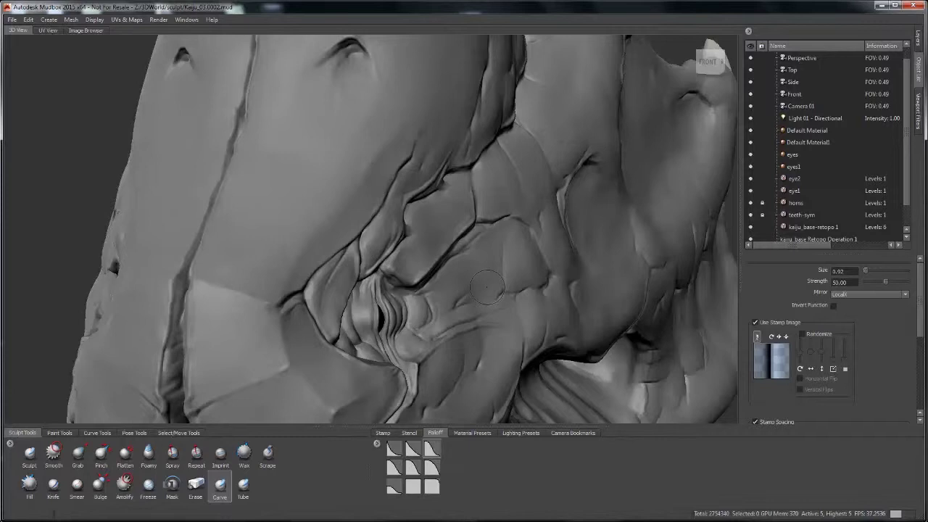
Puff up soft Foamy folds beside the eye, then carve more creases toward the brow
click(144, 455)
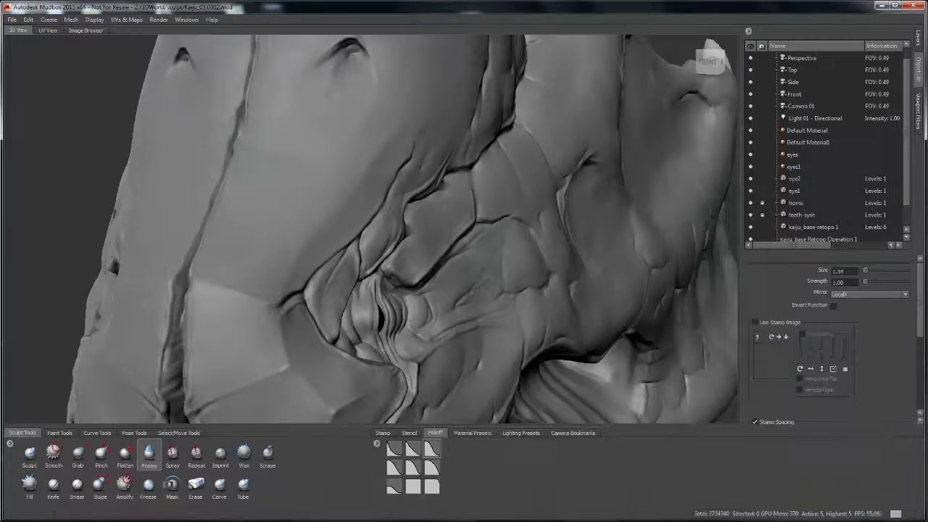
alt+drag(493, 297, 312, 311)
click(220, 484)
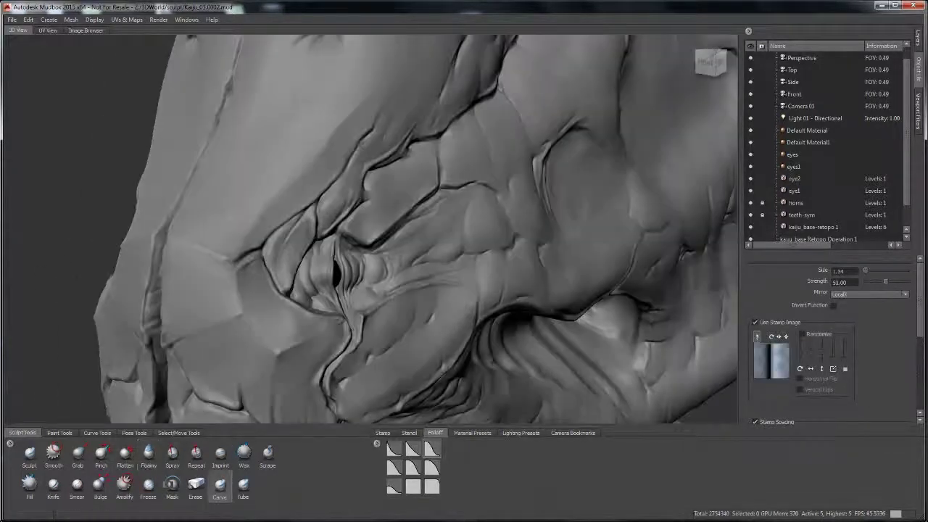
alt+drag(406, 291, 436, 294)
alt+drag(435, 261, 392, 272)
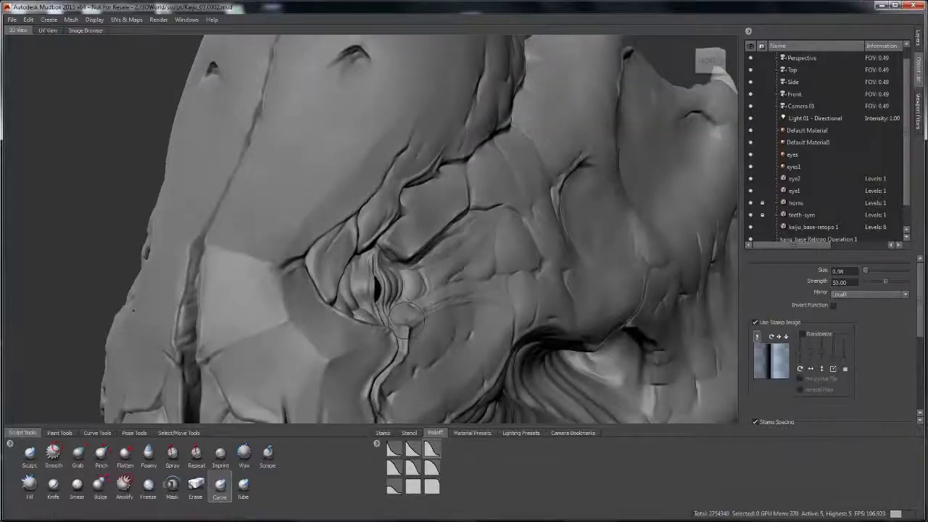
alt+right_drag(391, 272, 435, 290)
alt+drag(305, 381, 609, 94)
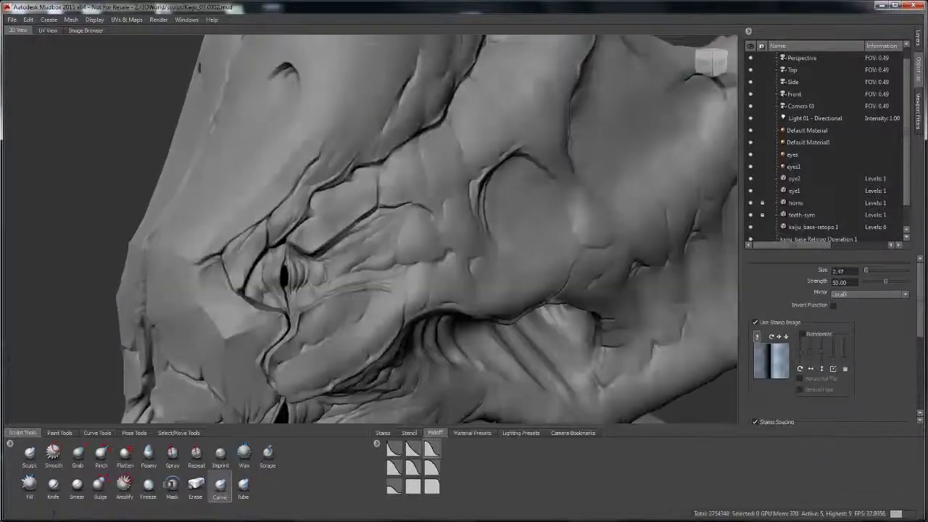
Scrape flat faceted patches on the cheek from a three-quarter, frontal angle
click(267, 453)
alt+drag(465, 261, 526, 246)
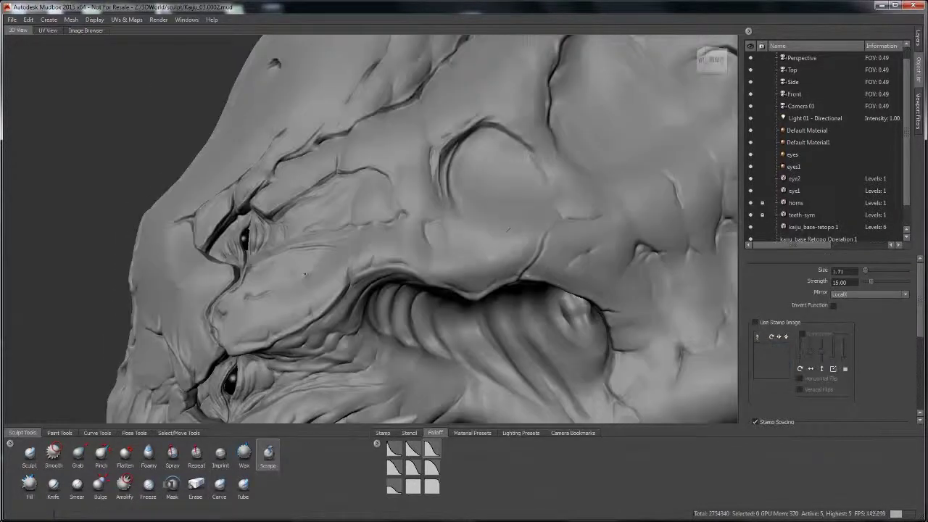
alt+drag(305, 275, 401, 280)
mouse_move(362, 240)
alt+mouse_down()
mouse_move(393, 232)
mouse_move(407, 270)
alt+mouse_up()
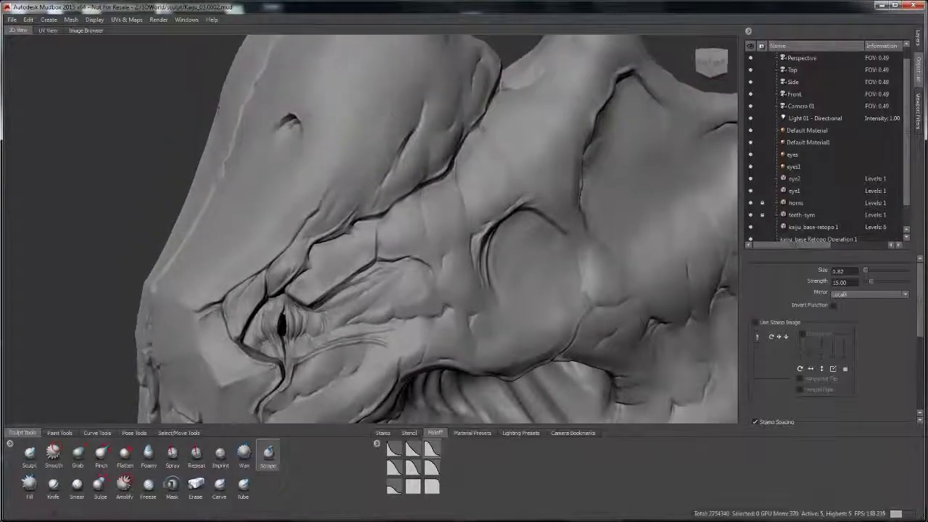
Pinch sharp creases and scrape flat facets along the face up to the skull top
mouse_move(472, 295)
alt+mouse_down()
mouse_move(337, 269)
mouse_move(423, 164)
mouse_move(471, 277)
mouse_move(464, 297)
mouse_move(377, 362)
mouse_move(384, 319)
mouse_move(406, 290)
mouse_move(392, 274)
mouse_move(435, 276)
mouse_move(522, 253)
mouse_move(397, 319)
mouse_move(414, 339)
mouse_move(479, 326)
alt+mouse_up()
key(4)
key(0)
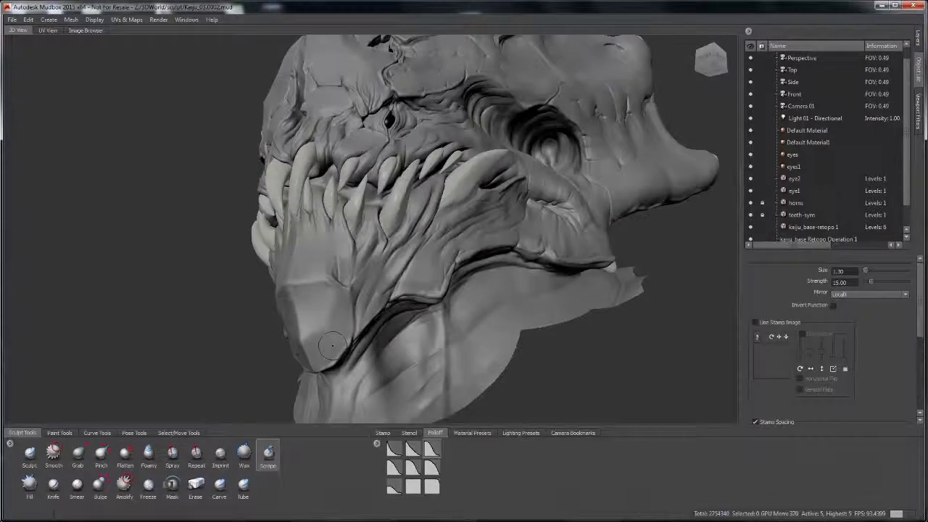
alt+drag(331, 346, 326, 240)
Carve cracks into the horned ridges along the top of the skull
click(219, 484)
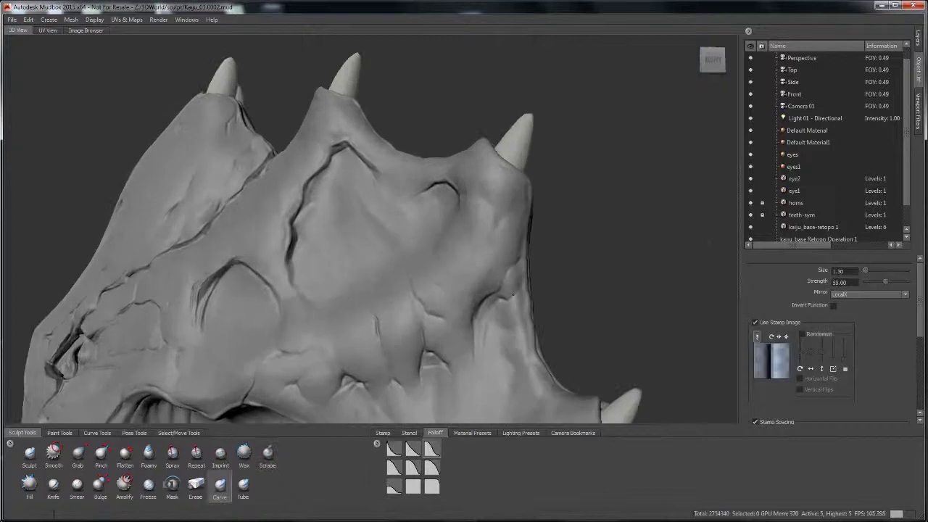
alt+drag(513, 293, 464, 294)
alt+drag(464, 167, 510, 160)
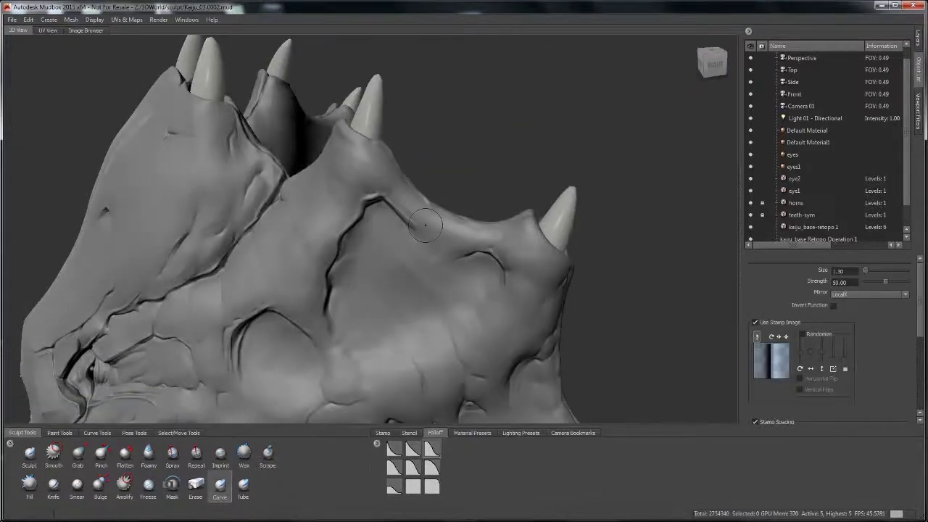
alt+drag(407, 163, 453, 312)
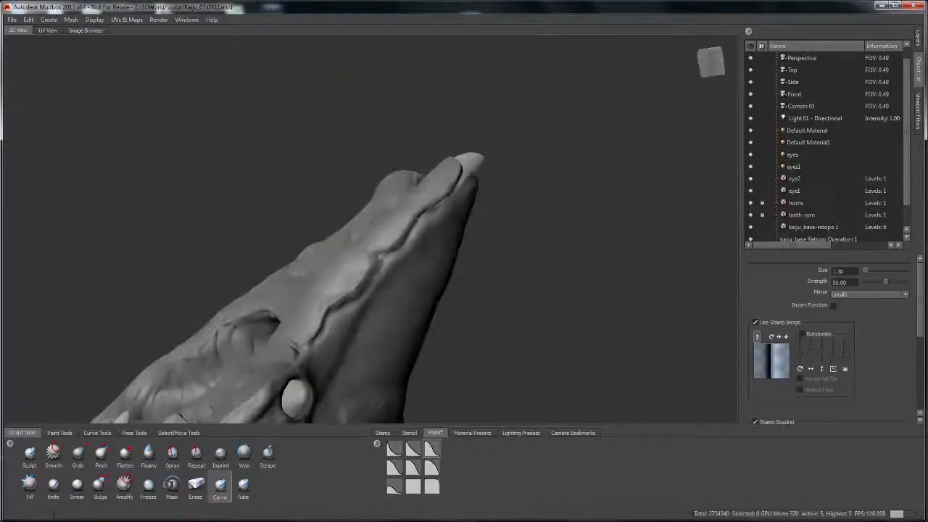
alt+drag(338, 305, 438, 192)
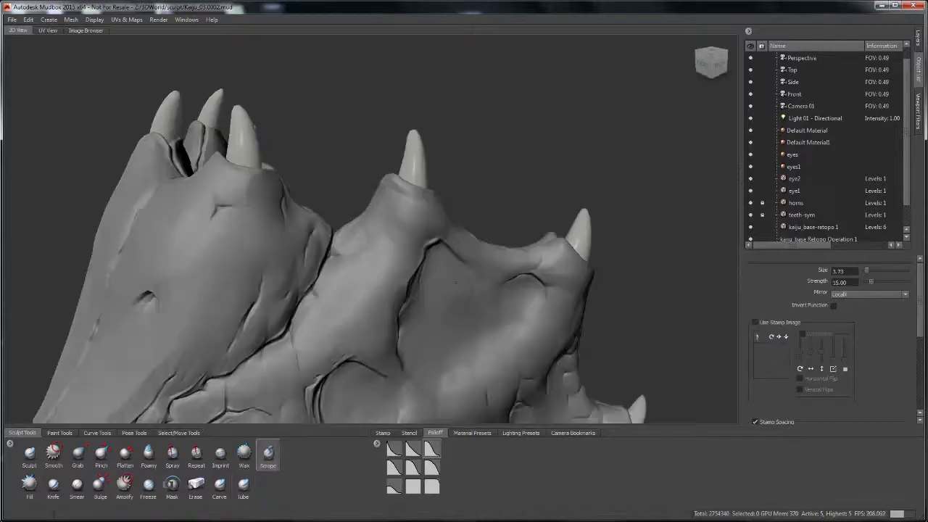
Scrape, tube and carve cracked, roughened detail across the front of the horned crest plates
click(220, 486)
alt+drag(363, 291, 392, 279)
click(268, 456)
mouse_move(419, 221)
alt+mouse_down()
mouse_move(413, 210)
mouse_move(392, 221)
mouse_move(485, 196)
mouse_move(595, 145)
mouse_move(486, 206)
mouse_move(301, 170)
mouse_move(554, 215)
mouse_move(468, 159)
alt+mouse_up()
click(244, 484)
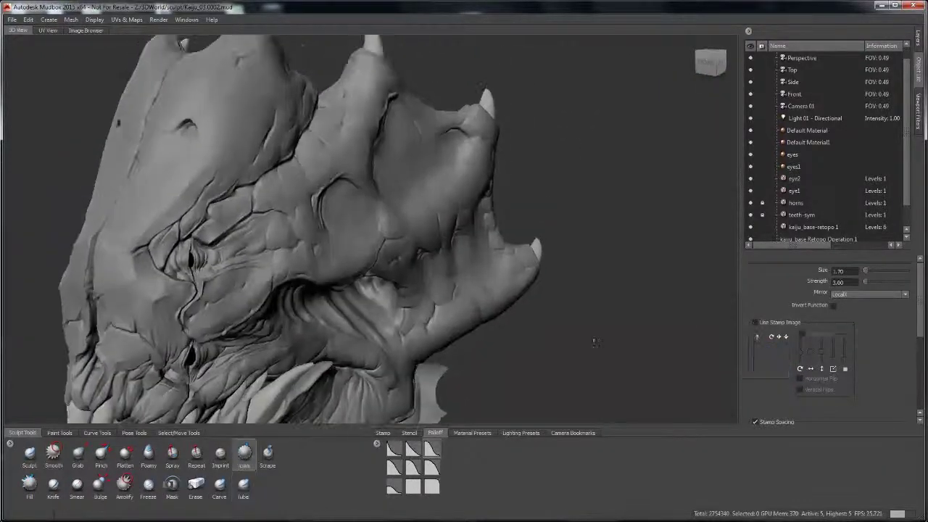
alt+drag(594, 342, 522, 312)
click(220, 484)
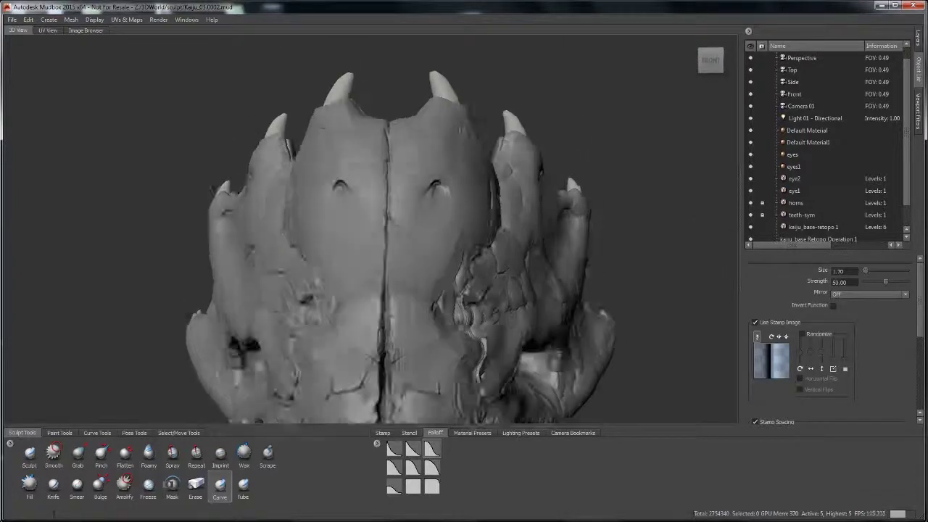
Re-enable Local X mirroring so strokes apply to both sides of the crest
key(x)
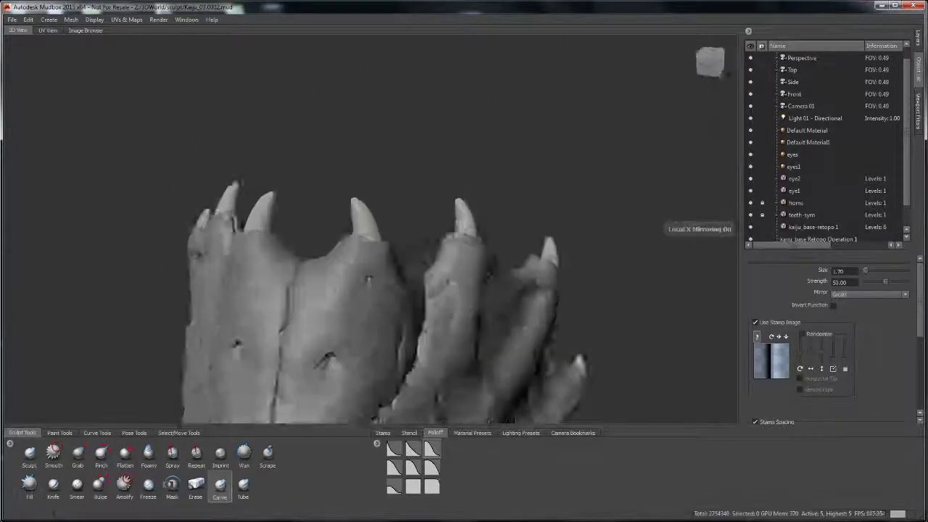